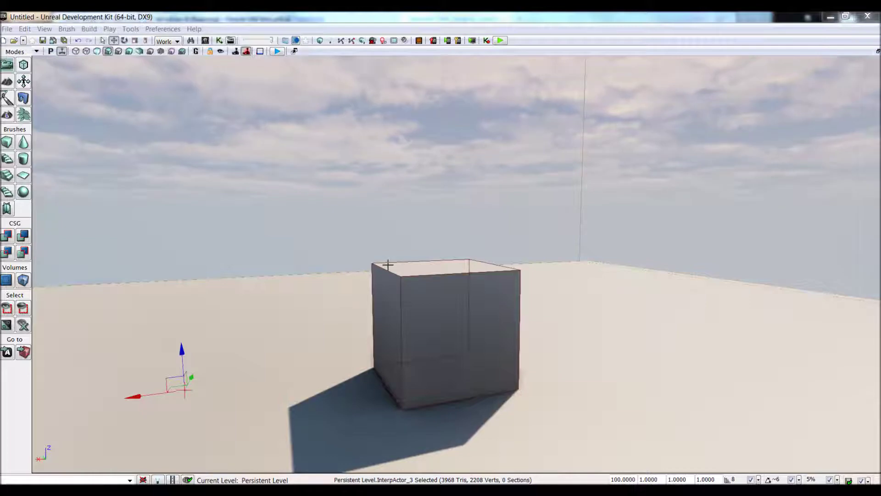
# Close the Unreal Development Kit window and switch to Unity in the Windows 8 virtual machine
pyautogui.moveTo(387, 267)
pyautogui.mouseDown(button='right')
pyautogui.moveTo(367, 264)
pyautogui.moveTo(361, 197)
pyautogui.moveTo(379, 196)
pyautogui.moveTo(363, 188)
pyautogui.moveTo(366, 248)
pyautogui.moveTo(366, 202)
pyautogui.moveTo(349, 207)
pyautogui.moveTo(386, 238)
pyautogui.moveTo(407, 195)
pyautogui.moveTo(420, 198)
pyautogui.moveTo(395, 202)
pyautogui.moveTo(404, 225)
pyautogui.moveTo(385, 269)
pyautogui.mouseUp(button='right')
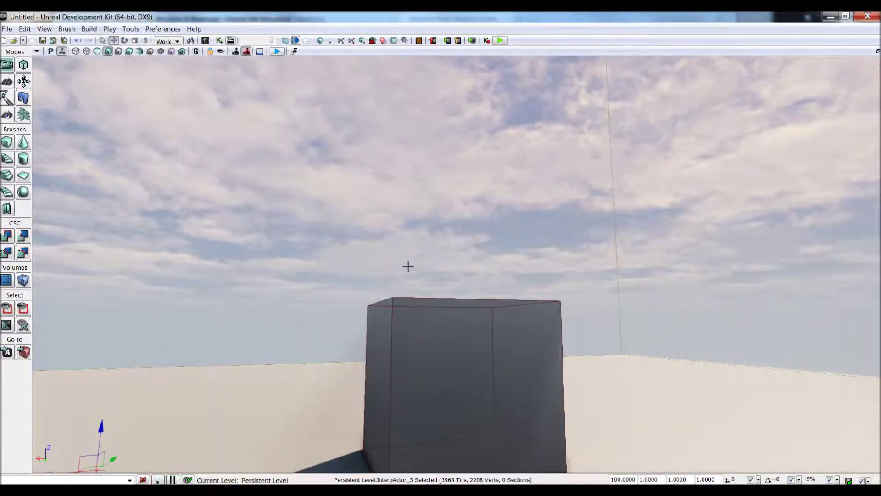
pyautogui.moveTo(445, 268); pyautogui.dragTo(423, 252, button='right')
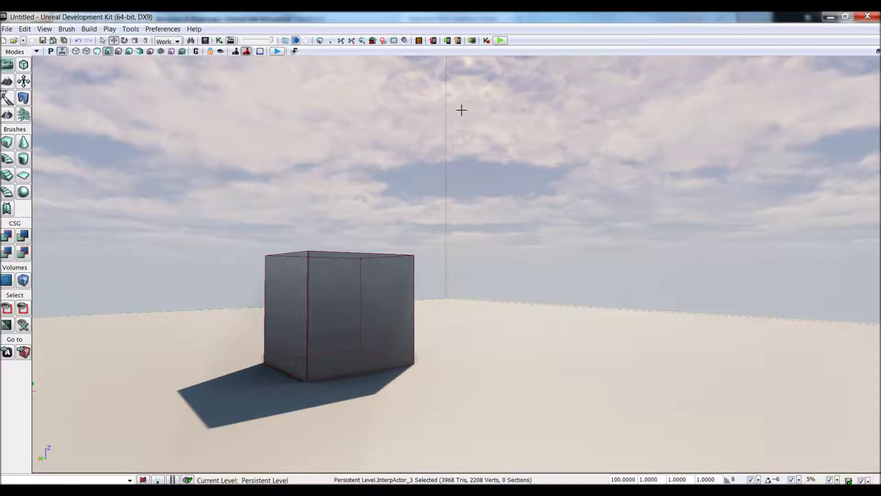
pyautogui.click(867, 16)
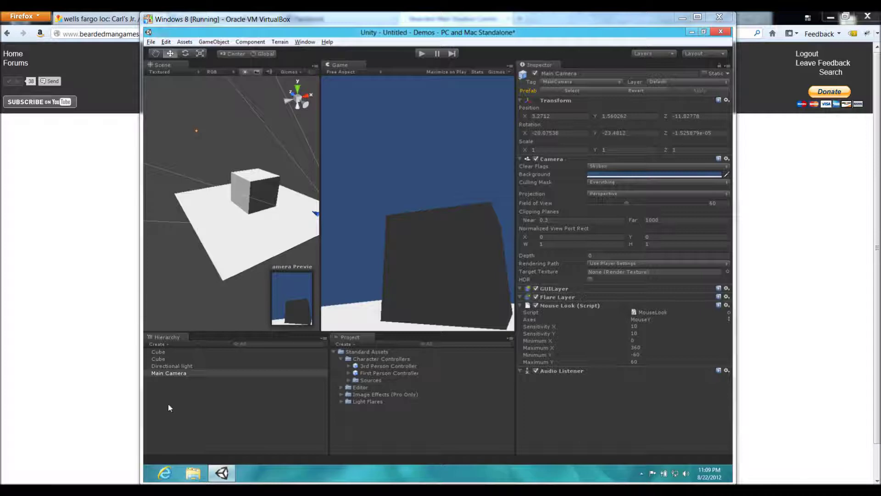
# Look over the cube scene from several angles and select the Main Camera
pyautogui.click(171, 374)
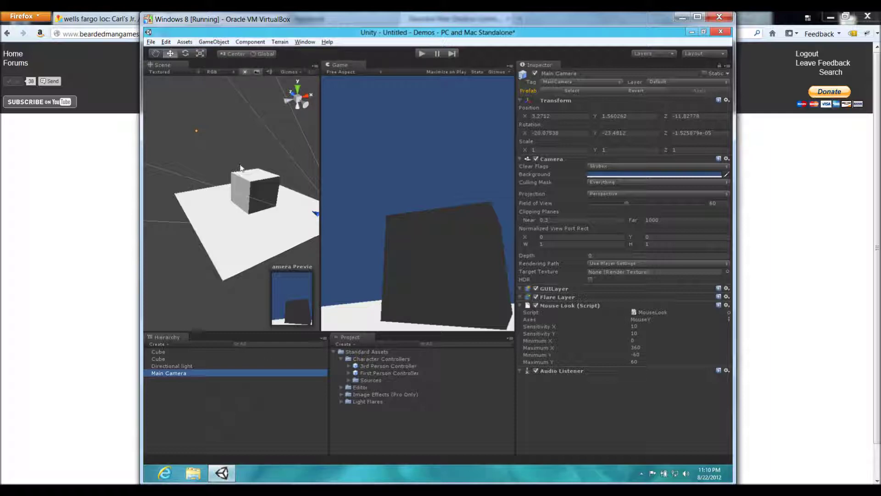
pyautogui.moveTo(238, 167); pyautogui.dragTo(243, 138, button='right')
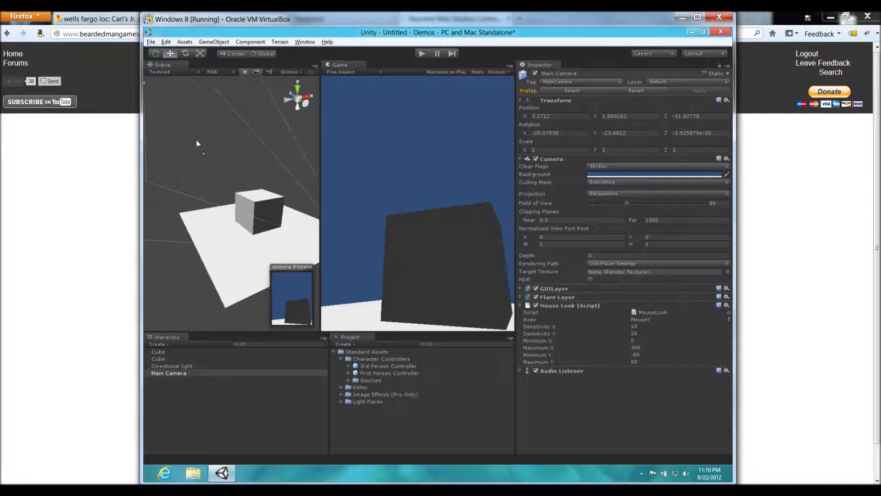
pyautogui.click(197, 142)
pyautogui.click(222, 188)
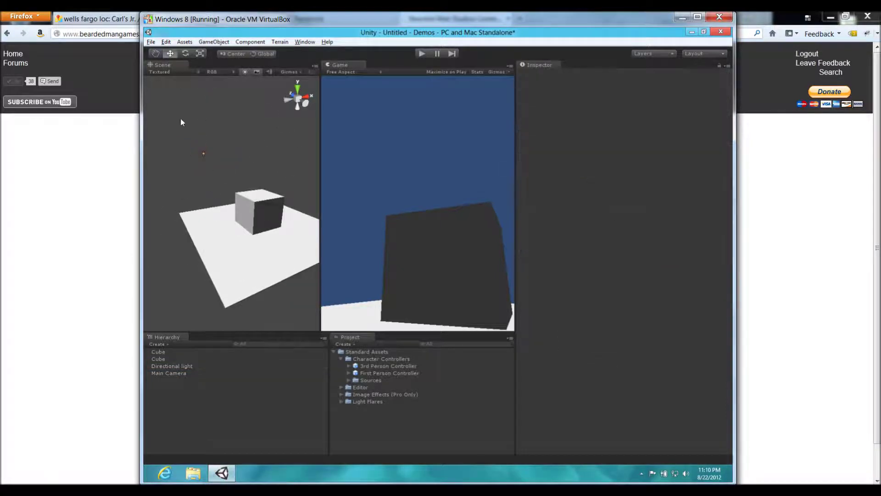
pyautogui.click(203, 153)
pyautogui.moveTo(199, 172); pyautogui.dragTo(233, 223, button='right')
pyautogui.click(293, 221)
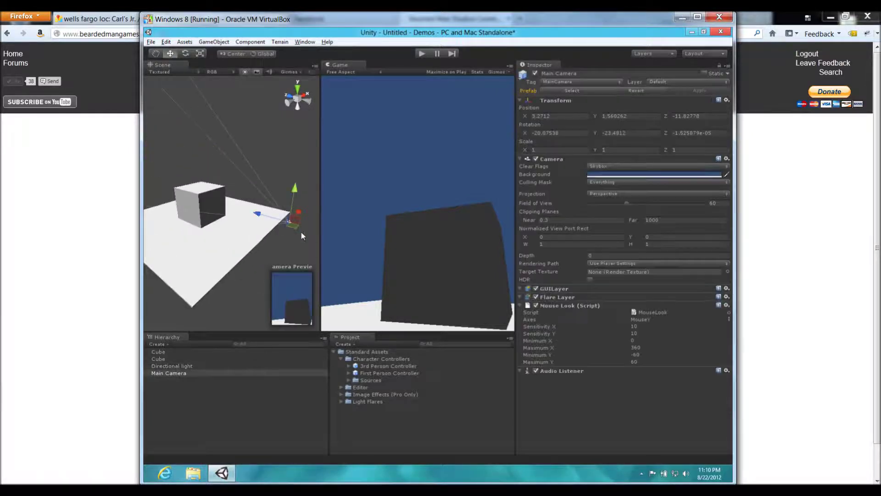
pyautogui.click(249, 148)
pyautogui.moveTo(250, 148); pyautogui.dragTo(229, 208, button='right')
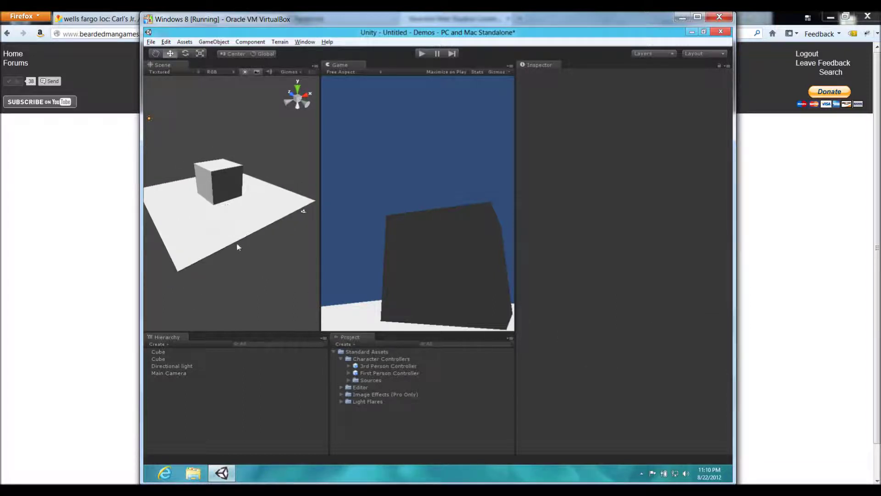
pyautogui.moveTo(222, 234); pyautogui.dragTo(230, 193, button='right')
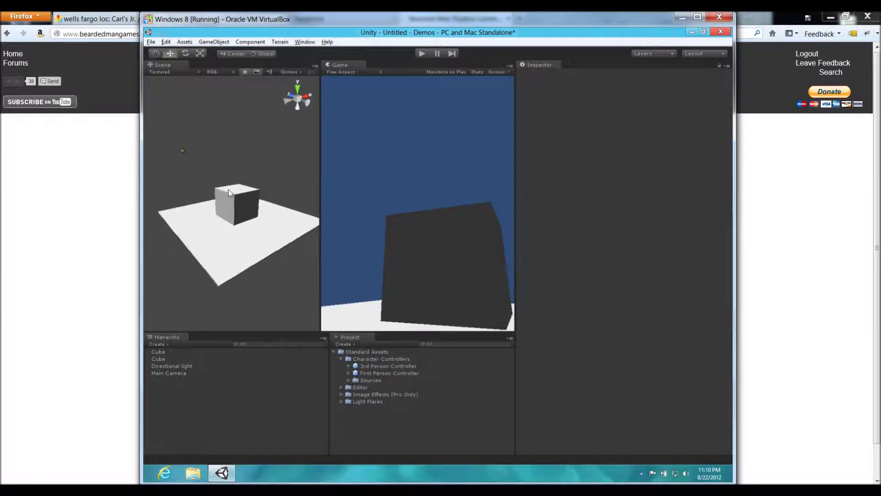
pyautogui.moveTo(202, 177); pyautogui.dragTo(226, 177, button='right')
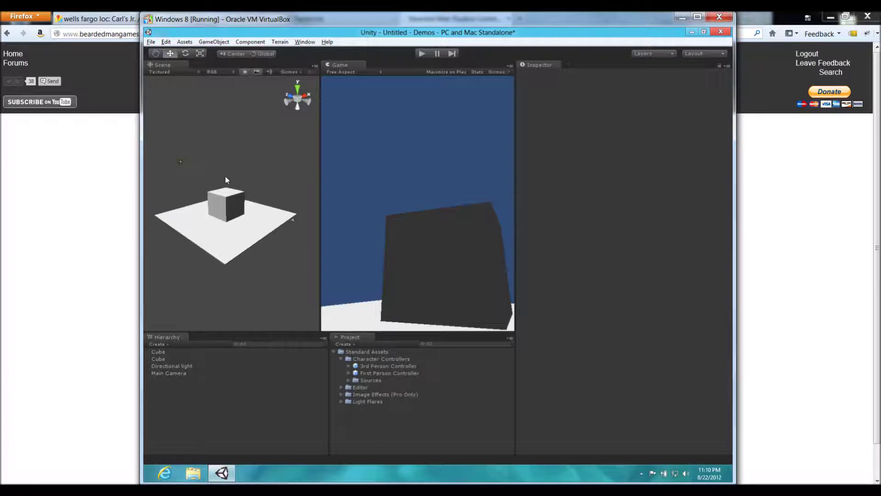
pyautogui.click(292, 220)
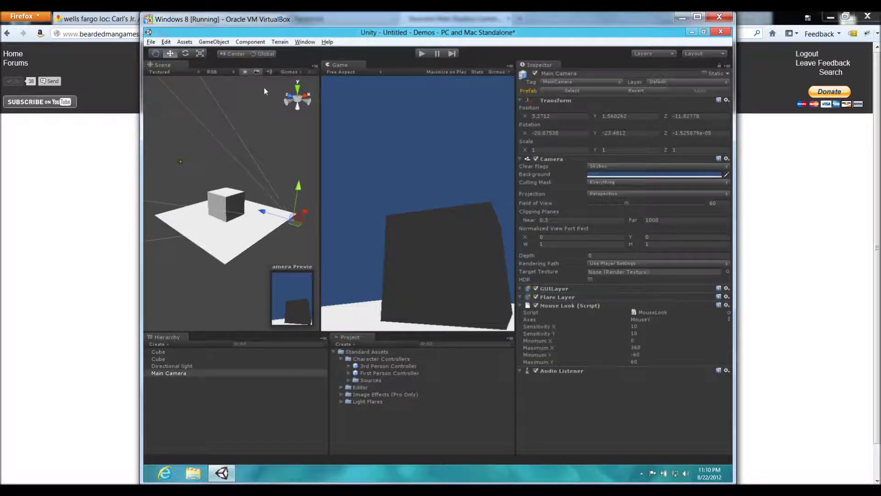
# Look through the asset packages available for import, including Image Effects (Pro Only)
pyautogui.click(185, 42)
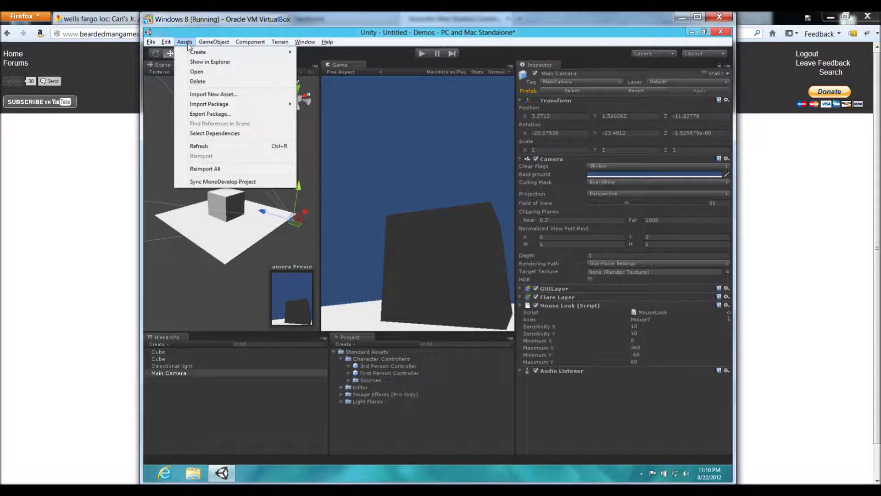
pyautogui.moveTo(220, 102)
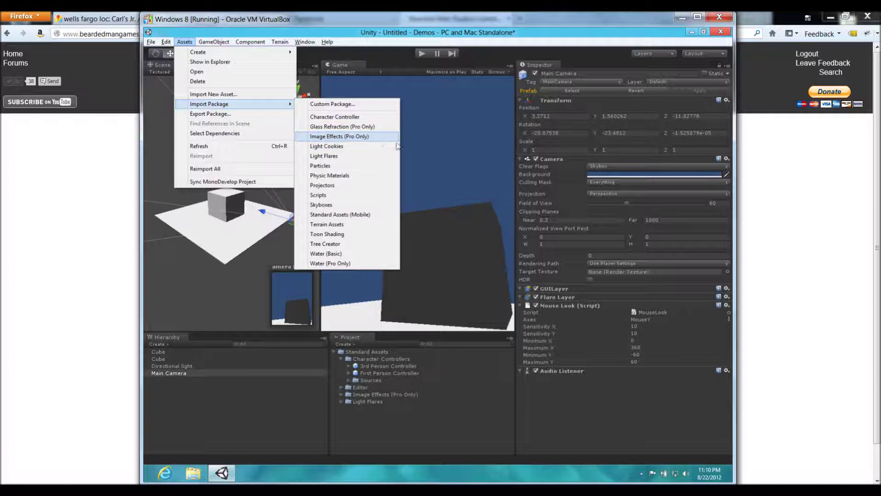
pyautogui.click(428, 170)
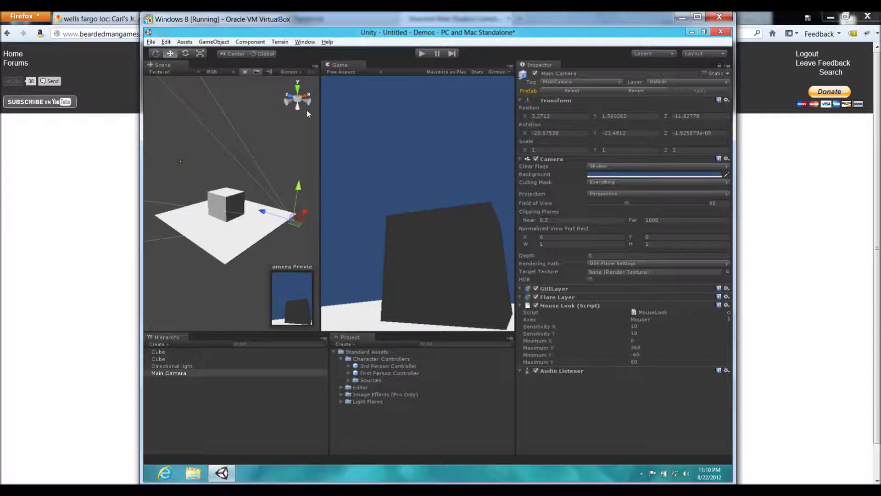
# Add the Sun Shafts image effect to the Main Camera
pyautogui.click(250, 42)
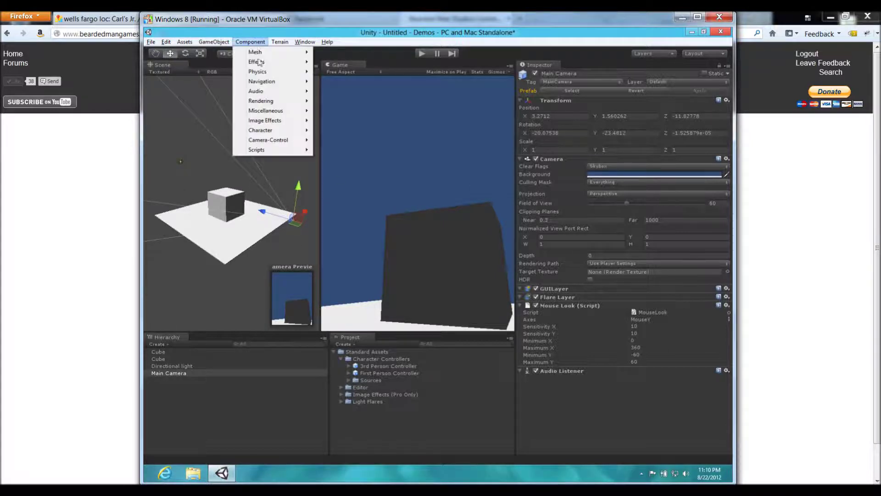
pyautogui.moveTo(277, 120)
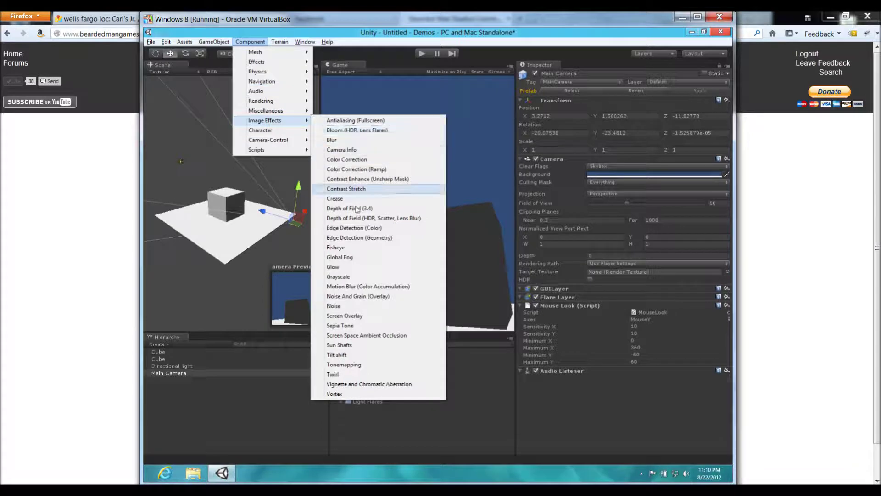
pyautogui.click(357, 347)
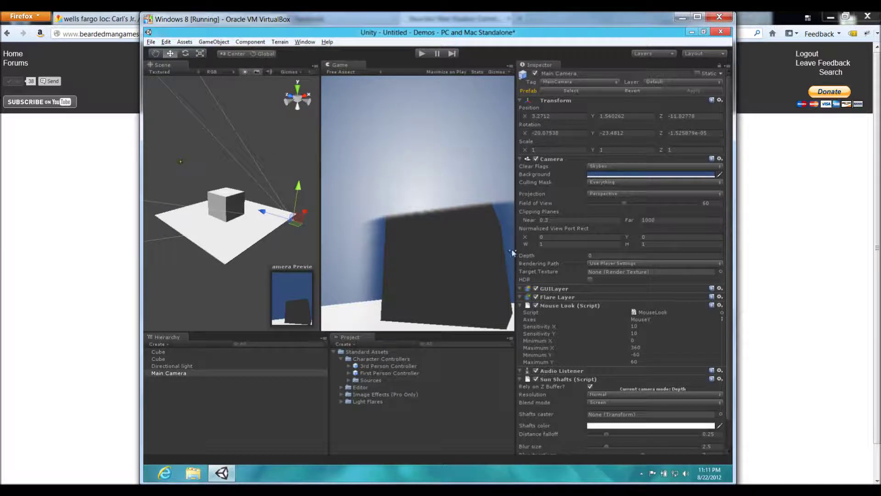
# Configure Sun Shafts with High resolution, distance falloff 0.304, blur size 4.72 and intensity 1.44
pyautogui.scroll(-3, 615, 362)
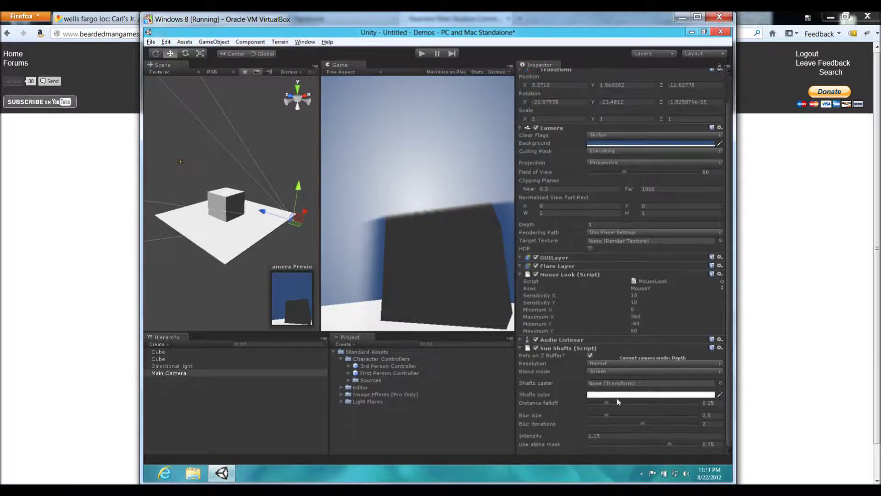
pyautogui.click(605, 361)
pyautogui.click(605, 392)
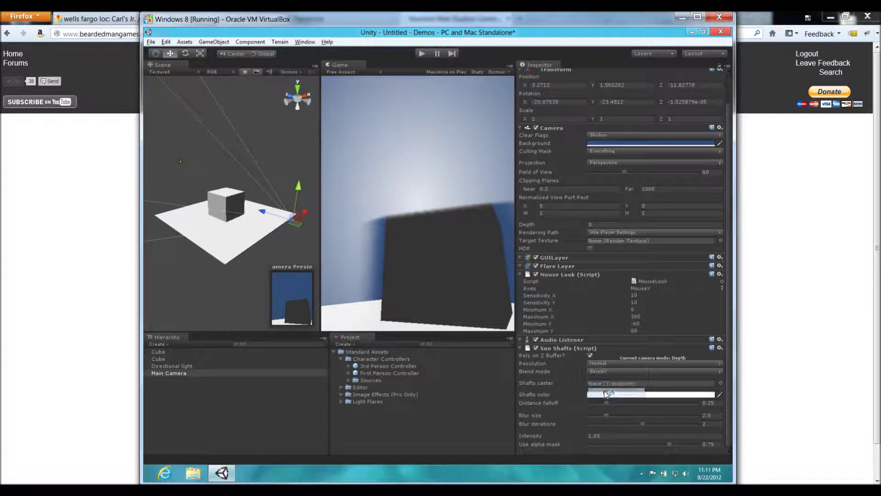
pyautogui.moveTo(605, 399); pyautogui.dragTo(632, 409)
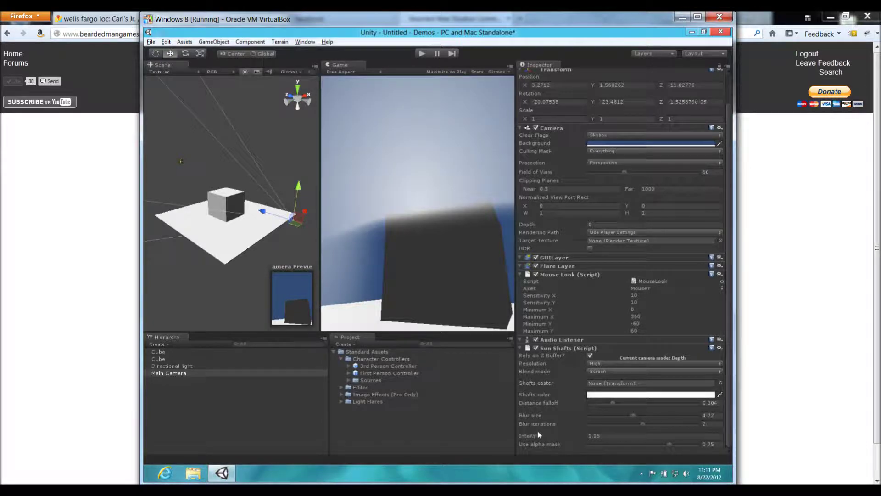
pyautogui.moveTo(530, 439)
pyautogui.mouseDown()
pyautogui.moveTo(544, 438)
pyautogui.moveTo(534, 438)
pyautogui.mouseUp()
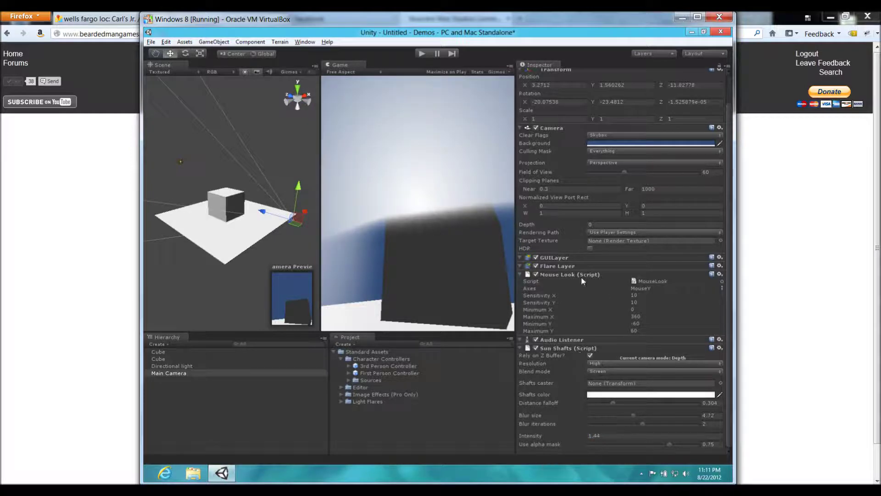
# Move the Main Camera back from the cube to about X 1.11, Z -15.76
pyautogui.moveTo(294, 223); pyautogui.dragTo(316, 244)
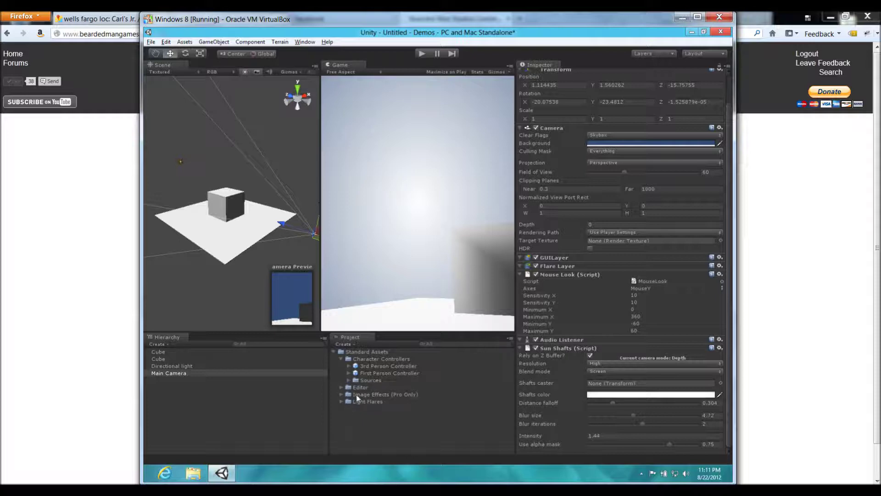
# Find the SunShafts script in the Image Effects (Pro Only) folder and inspect its code
pyautogui.click(357, 395)
pyautogui.click(341, 395)
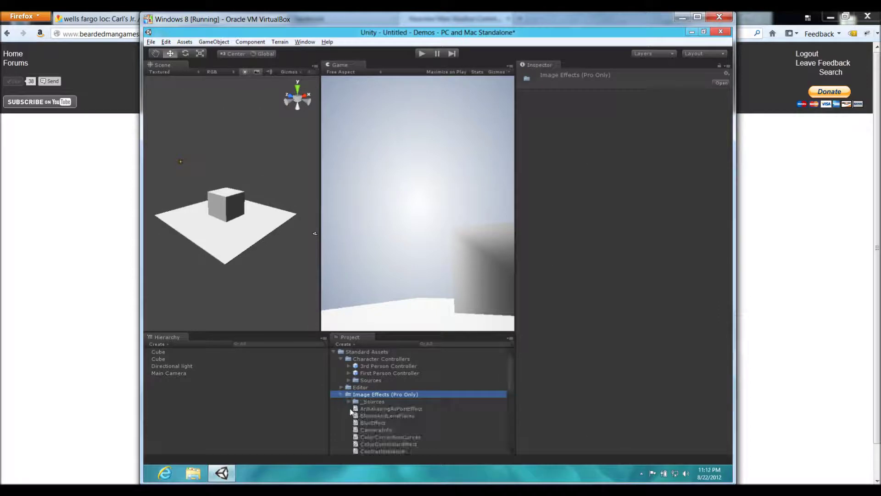
pyautogui.scroll(-6, 360, 402)
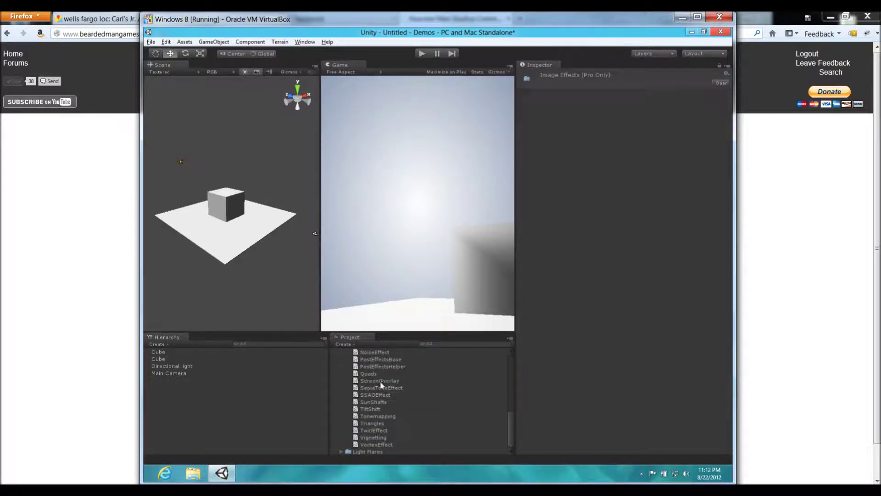
pyautogui.click(374, 402)
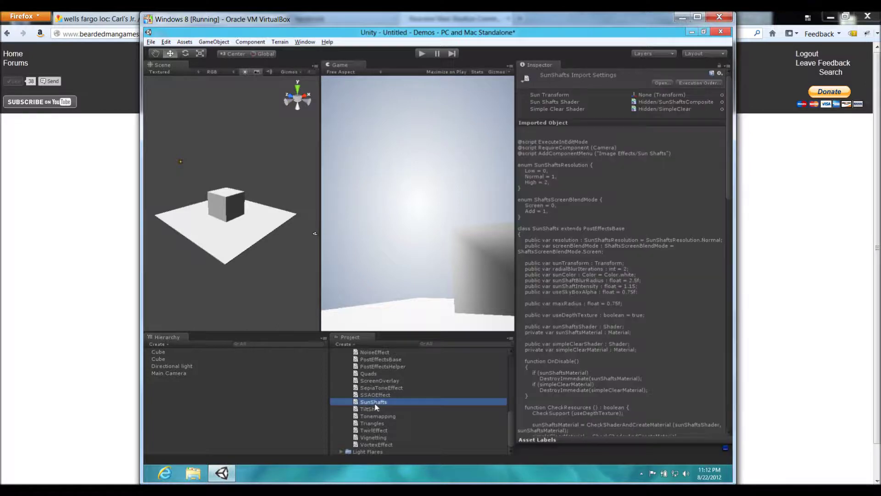
# Examine the shader files in the Image Effects _Sources folder, then collapse the expanded folders
pyautogui.scroll(4, 377, 404)
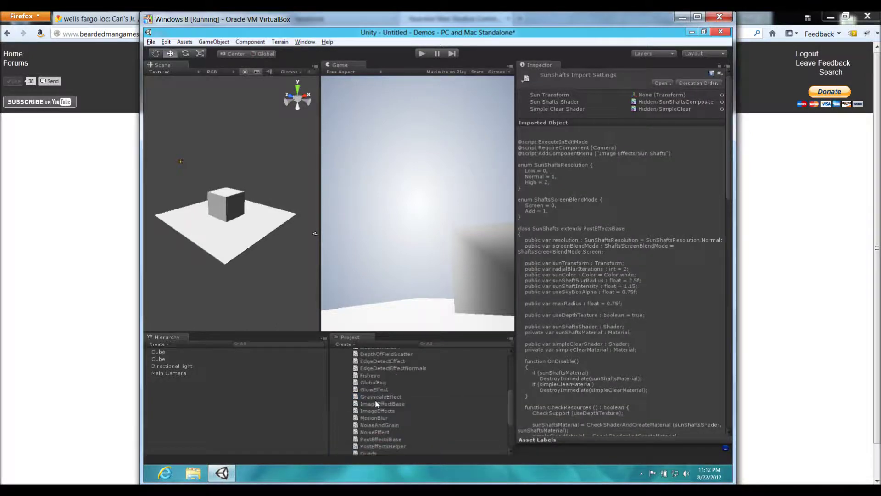
pyautogui.scroll(4, 376, 403)
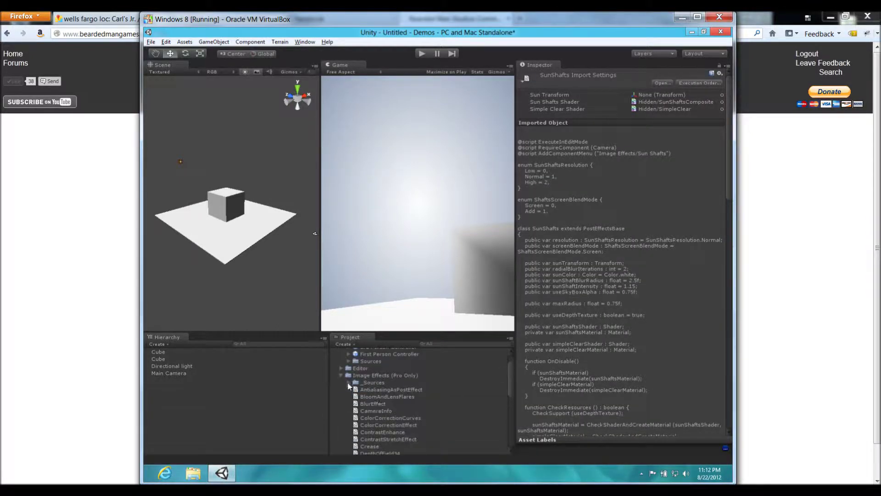
pyautogui.click(349, 383)
pyautogui.click(356, 390)
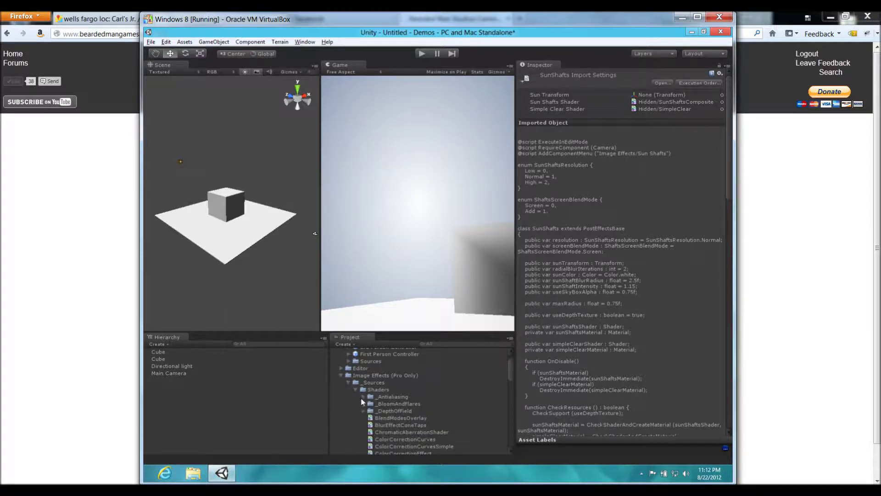
pyautogui.click(363, 404)
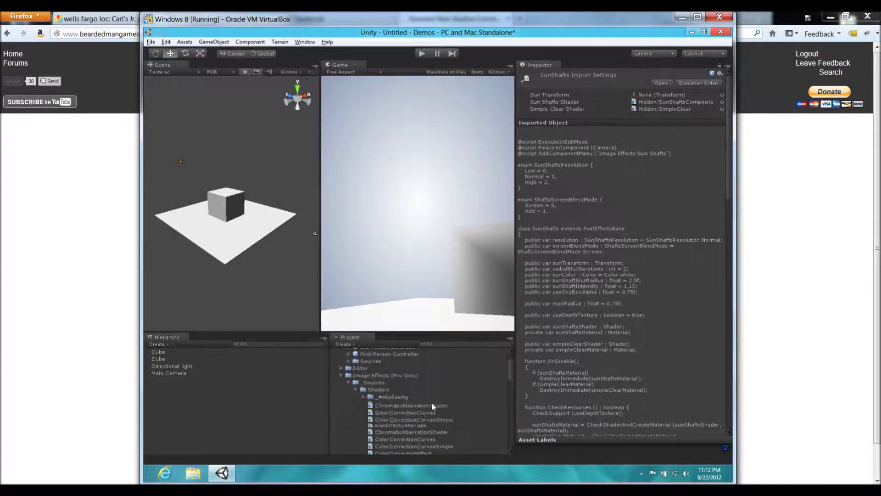
pyautogui.scroll(-5, 428, 406)
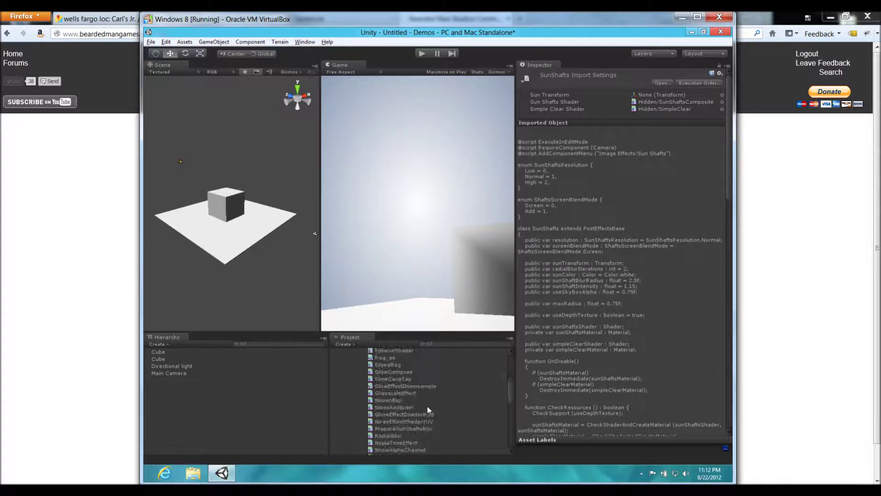
pyautogui.scroll(-2, 426, 406)
pyautogui.scroll(8, 427, 405)
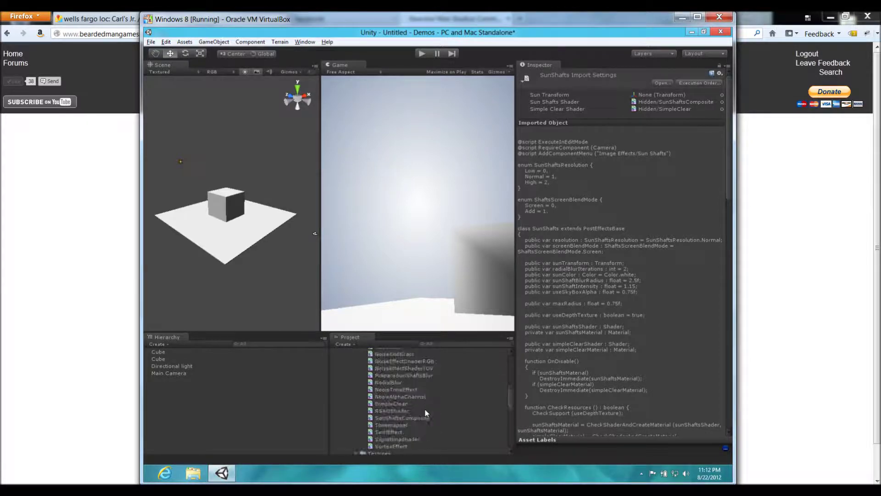
pyautogui.scroll(3, 426, 405)
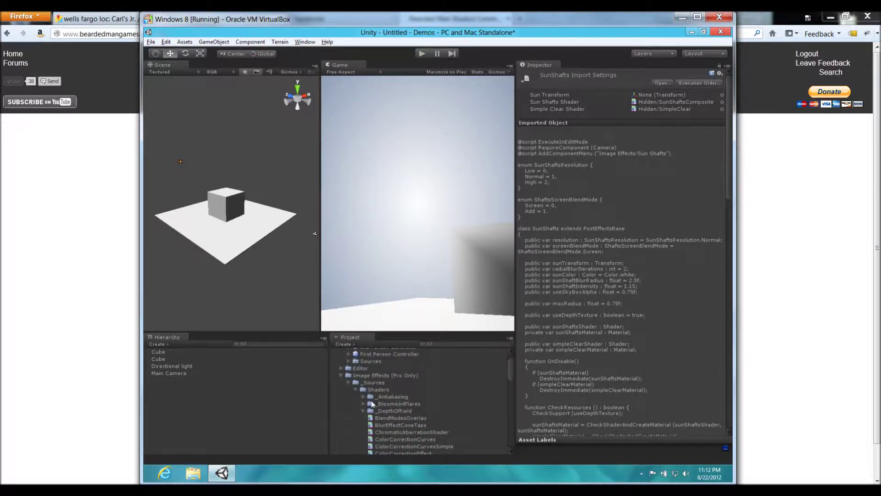
pyautogui.click(356, 390)
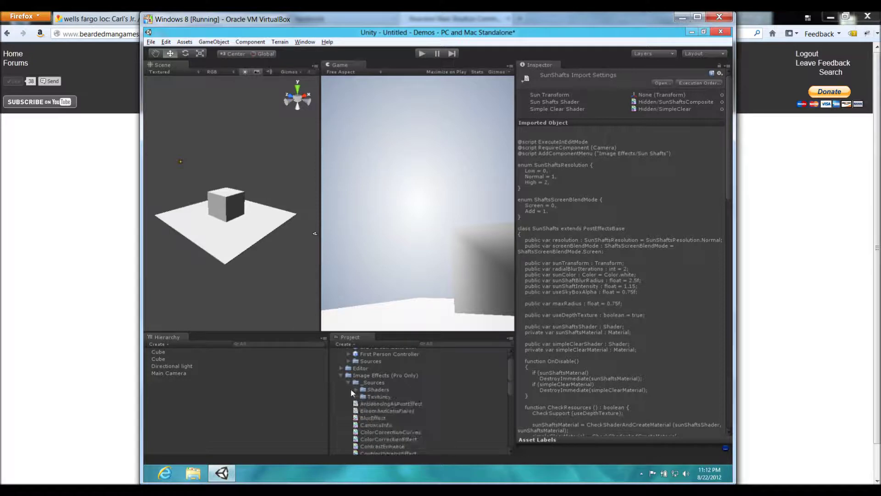
pyautogui.click(347, 382)
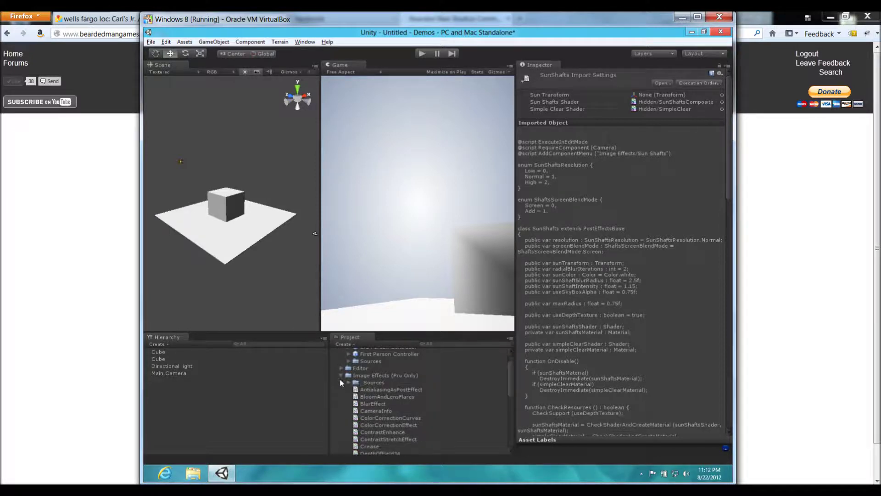
pyautogui.click(341, 376)
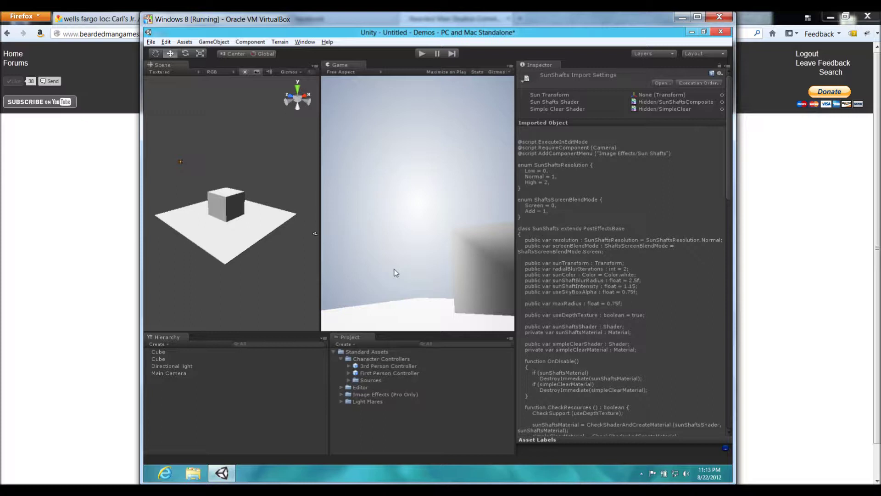
# Add the Vortex image effect to the Main Camera
pyautogui.click(225, 42)
pyautogui.moveTo(250, 48)
pyautogui.moveTo(256, 149)
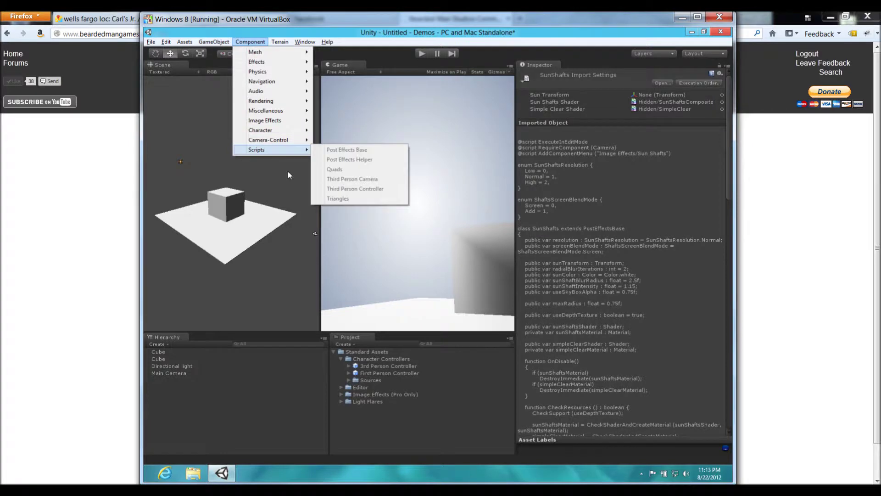
pyautogui.click(169, 372)
pyautogui.click(251, 42)
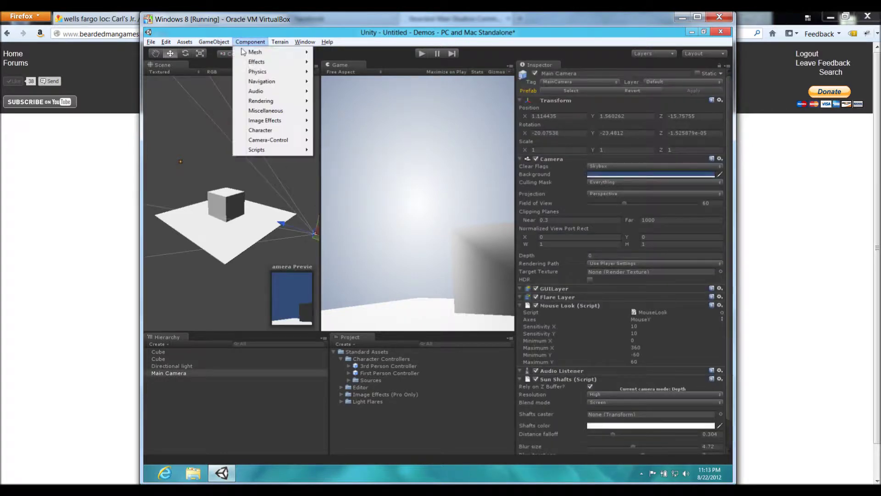
pyautogui.moveTo(293, 120)
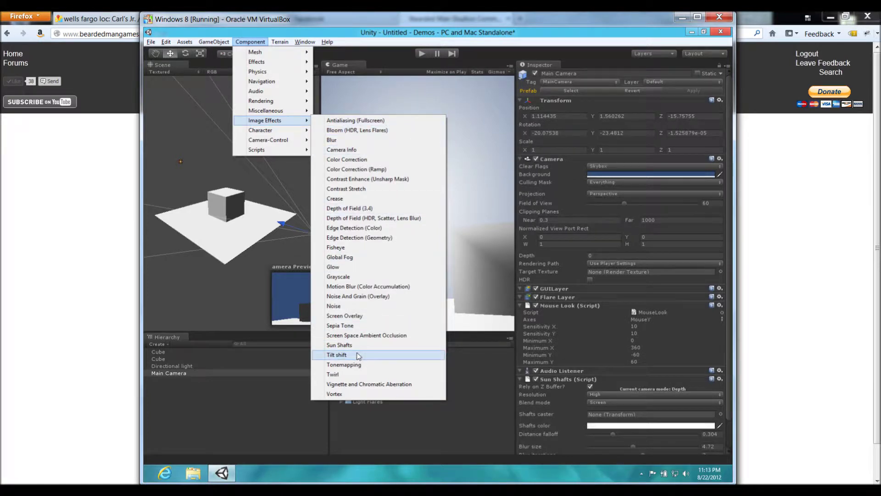
pyautogui.click(361, 394)
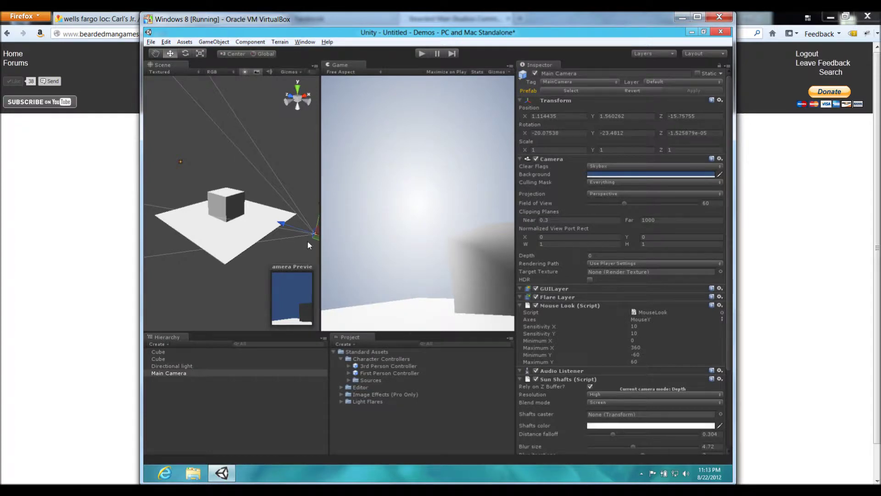
# Move the Main Camera along the ground plane so the cube sits near the centre of its view
pyautogui.moveTo(314, 236)
pyautogui.mouseDown()
pyautogui.moveTo(283, 235)
pyautogui.moveTo(294, 220)
pyautogui.moveTo(312, 243)
pyautogui.mouseUp()
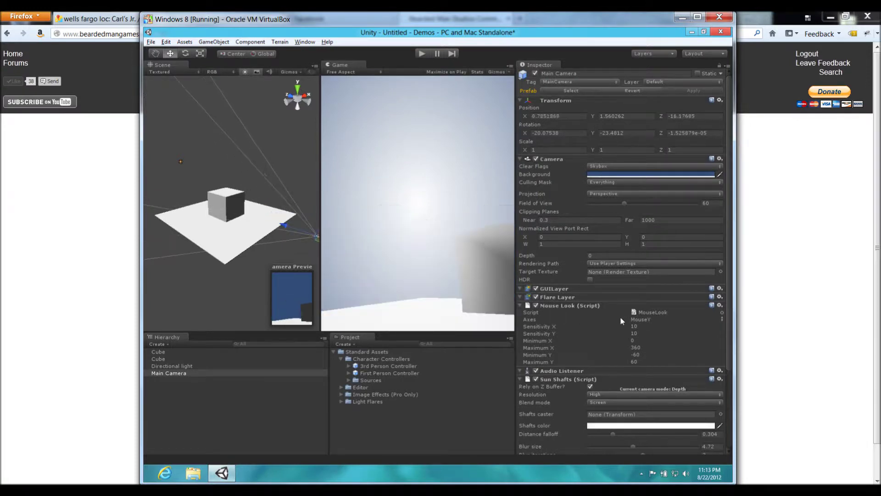
pyautogui.scroll(-5, 620, 317)
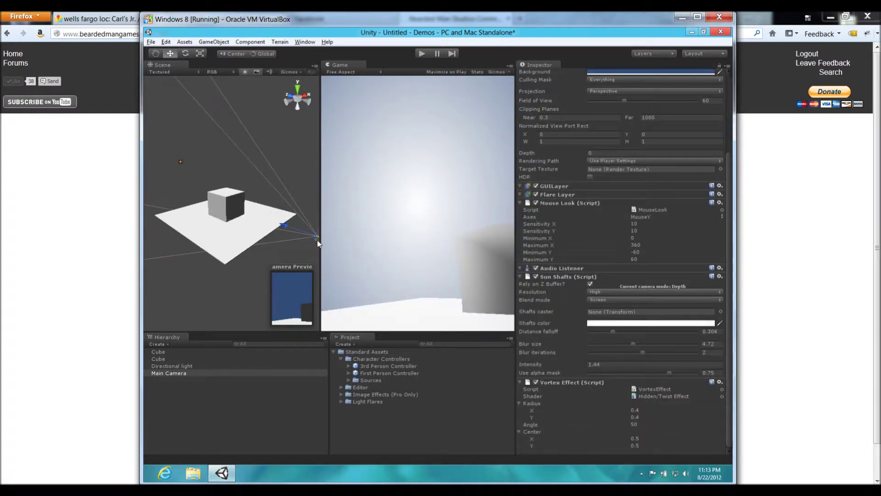
pyautogui.moveTo(318, 240); pyautogui.dragTo(299, 220)
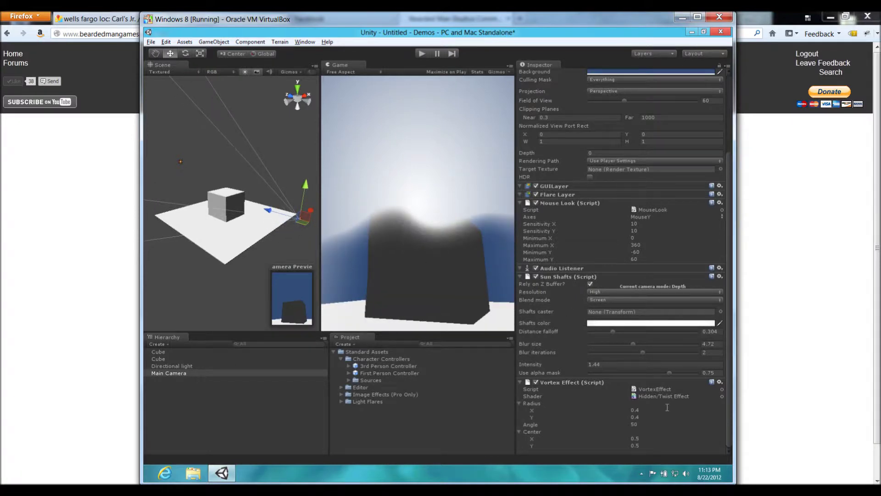
# Set the Vortex effect's centre X to 0.42 and its radius Y to about 2.03
pyautogui.moveTo(533, 435); pyautogui.dragTo(561, 413)
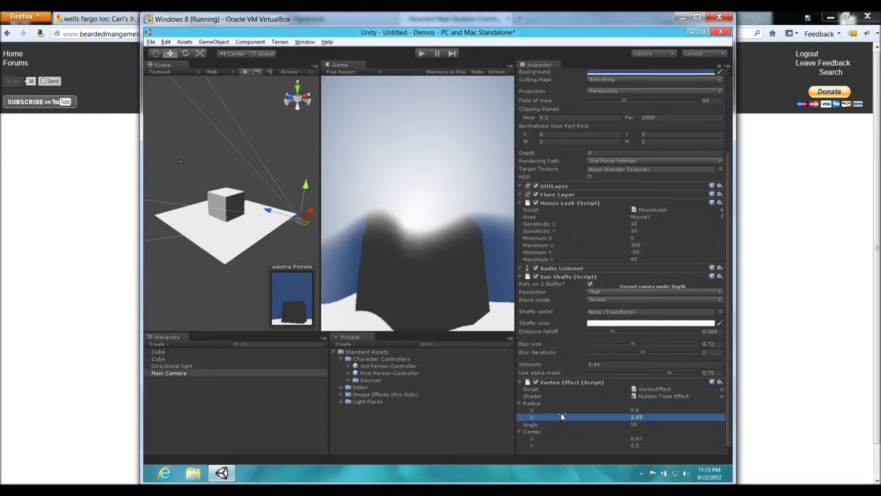